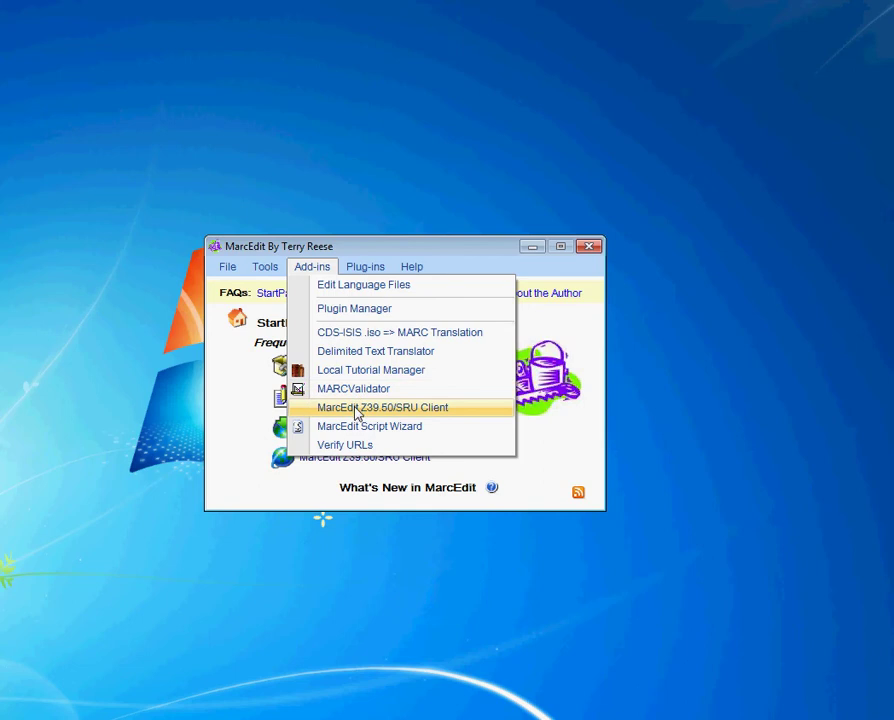
Open the Delimited Text Translator and check the tab-separated columns of test_delimiter.txt in Notepad, closing the file again.
click(360, 352)
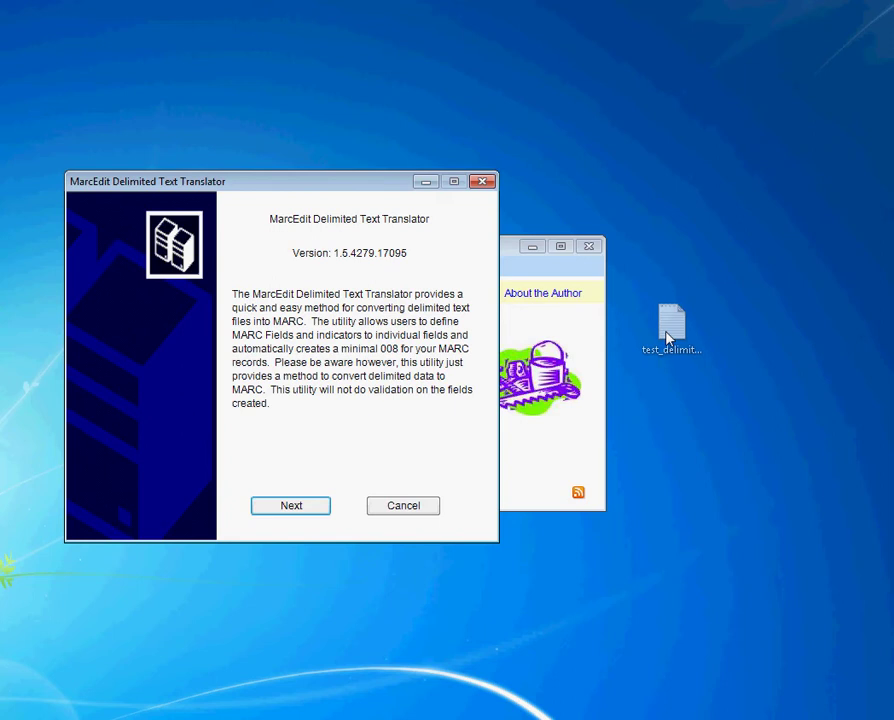
double_click(669, 336)
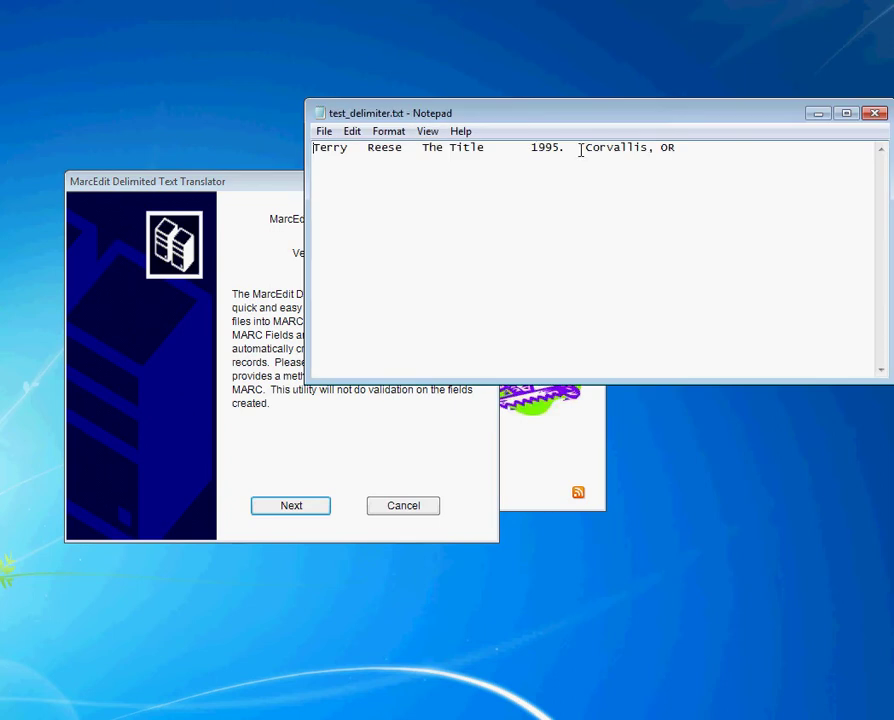
drag(568, 118, 480, 120)
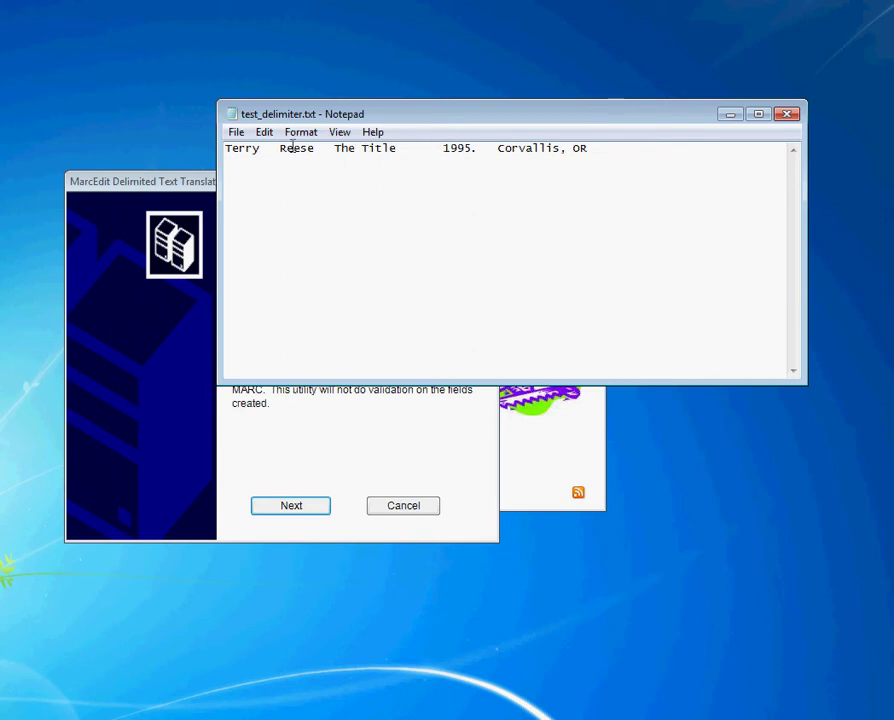
click(260, 148)
click(532, 148)
click(789, 117)
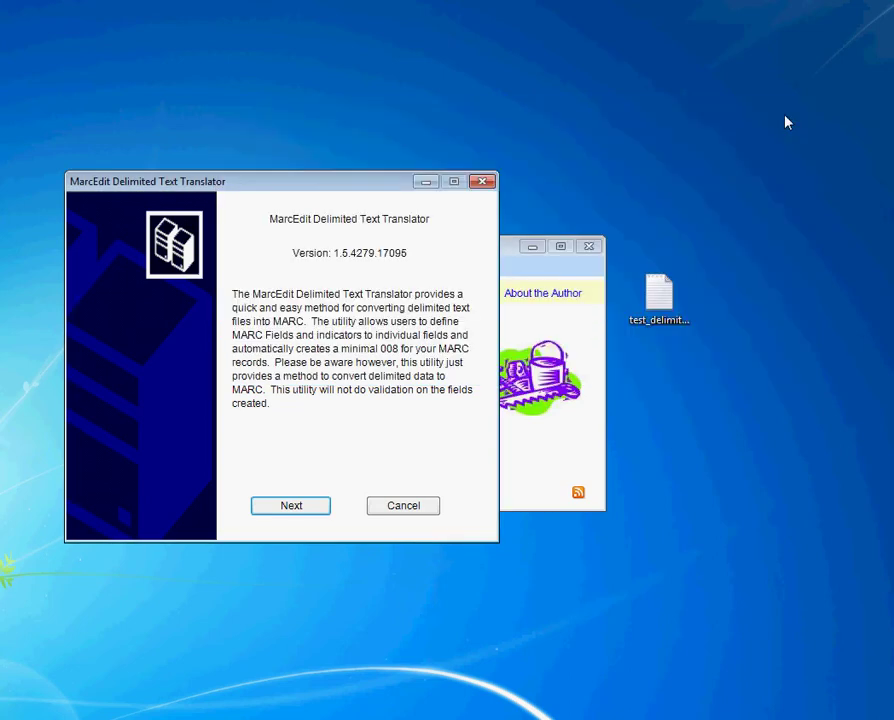
Set test_delimiter.txt as the input file and test_for_delimiter.mrk on the Desktop as the output file, replacing the existing one.
click(284, 515)
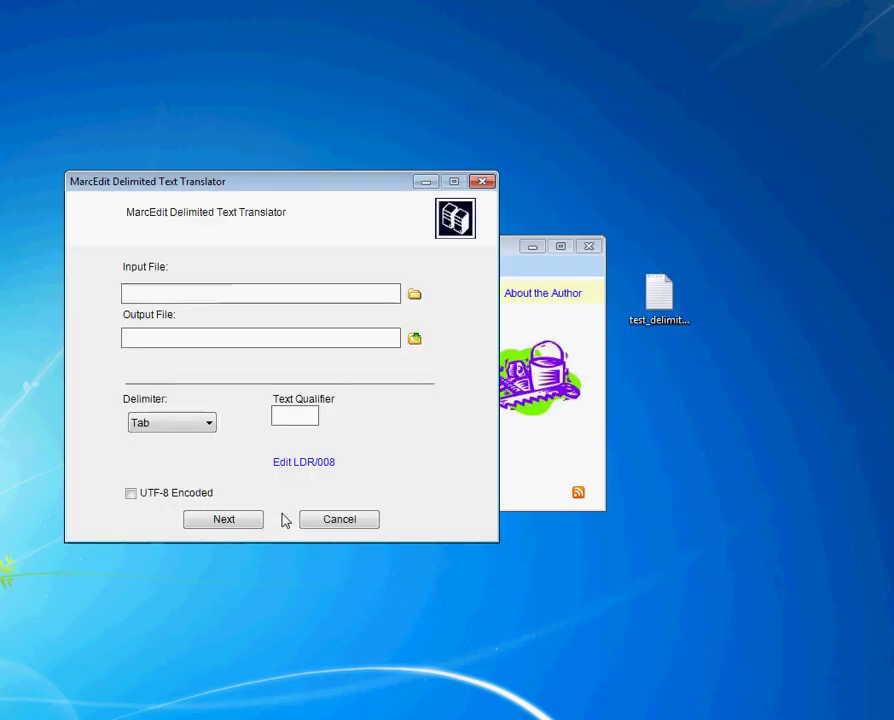
click(414, 300)
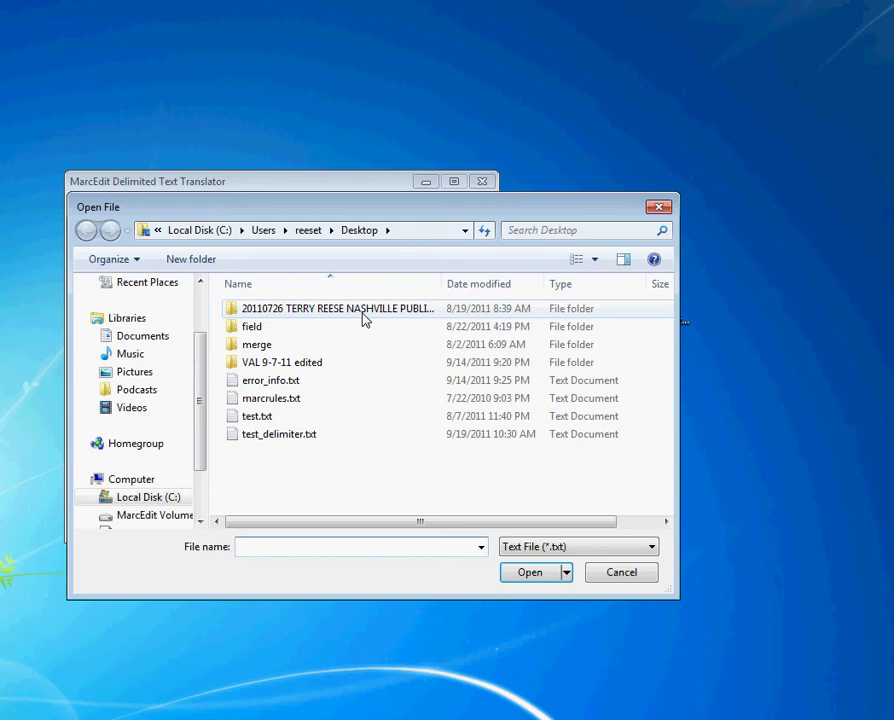
double_click(267, 435)
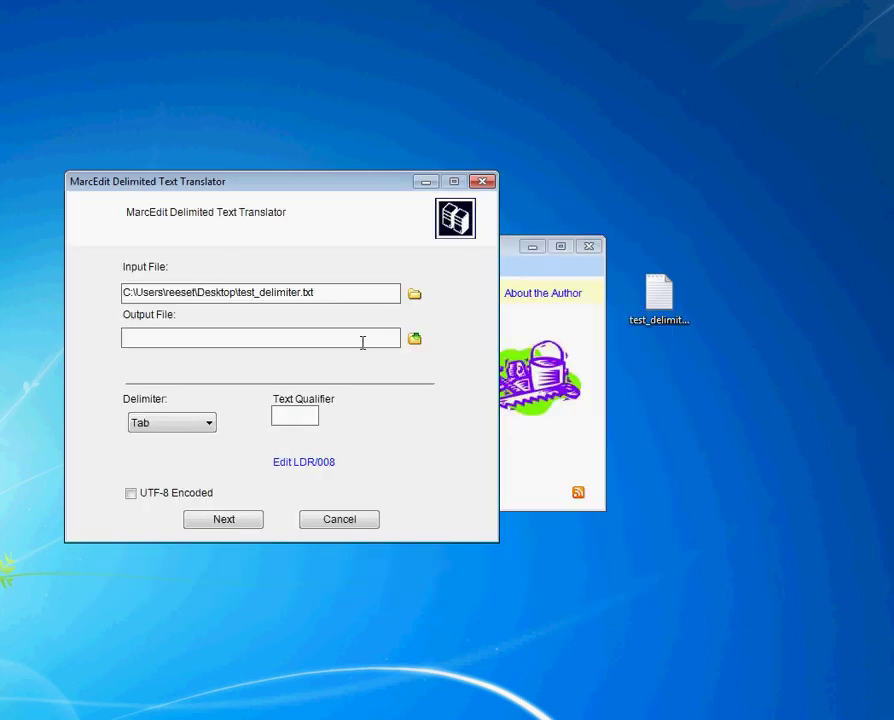
click(416, 339)
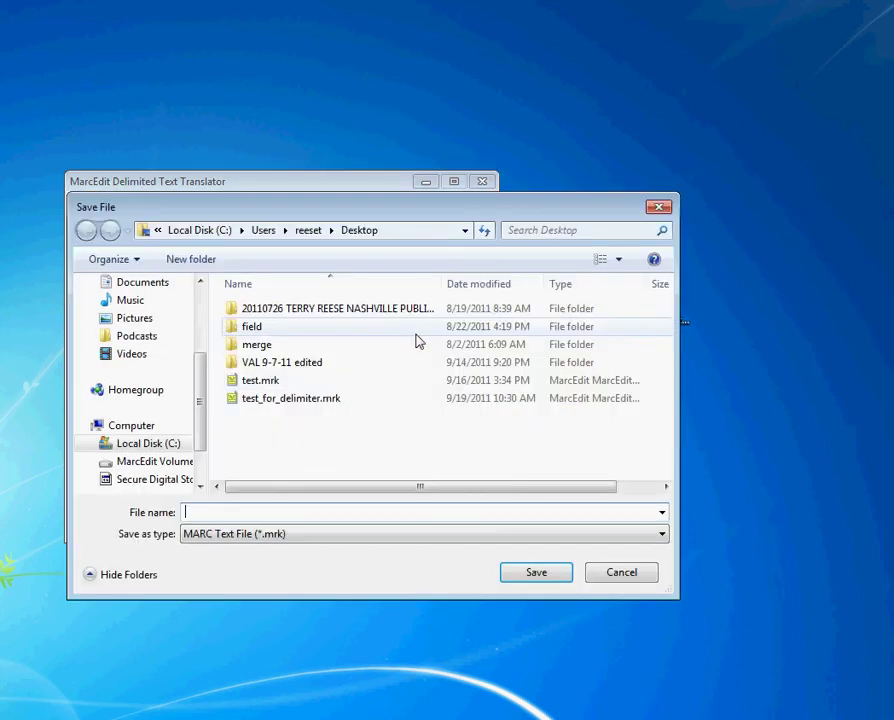
click(282, 400)
double_click(302, 404)
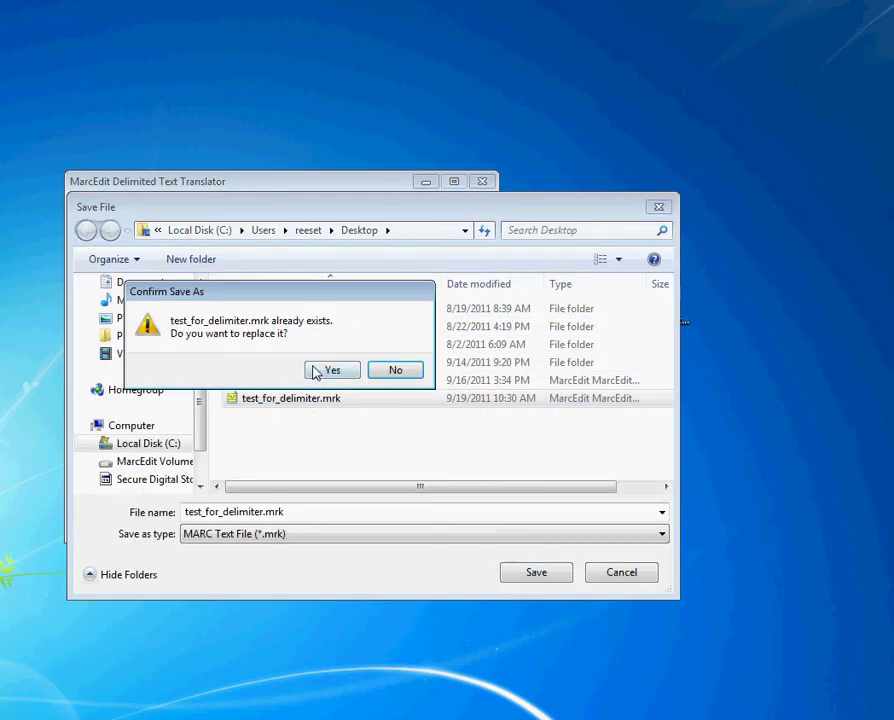
click(320, 371)
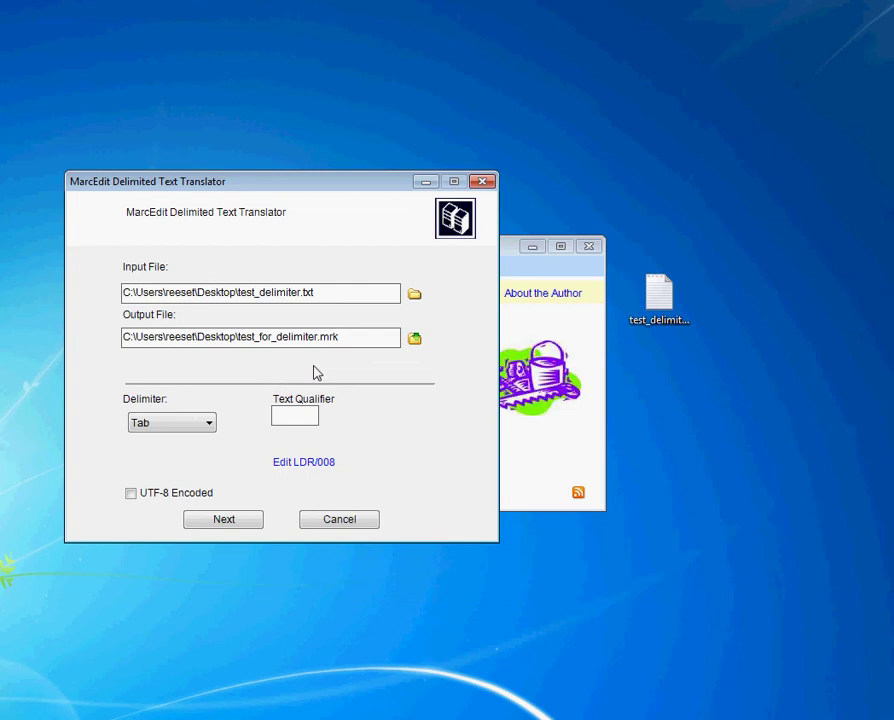
Edit the LDR/008 settings so that the 9999 date in the 008 string is replaced by (260$c).
click(290, 465)
drag(218, 369, 240, 371)
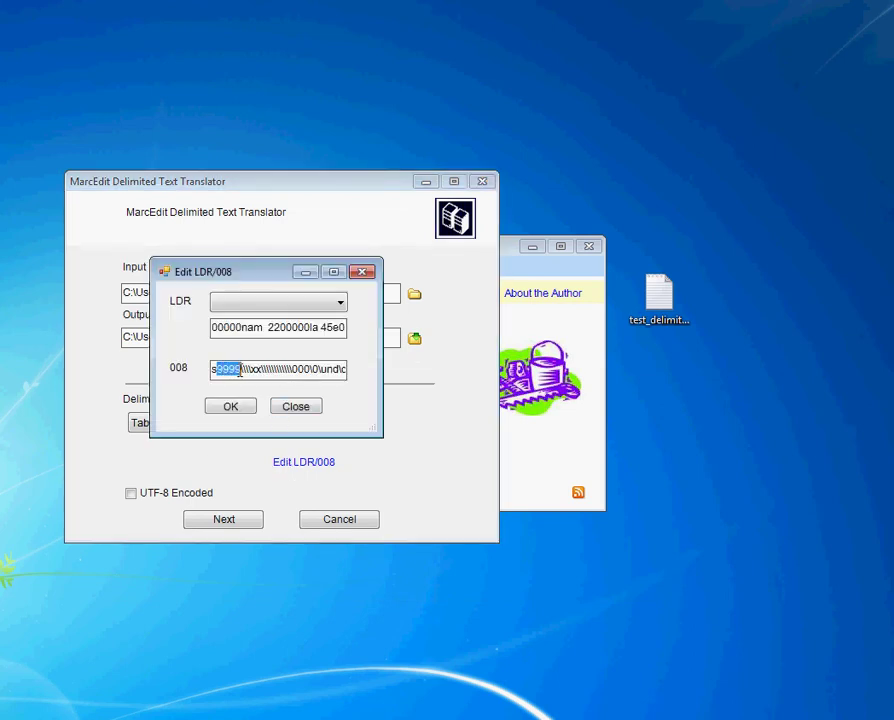
key(BackSpace)
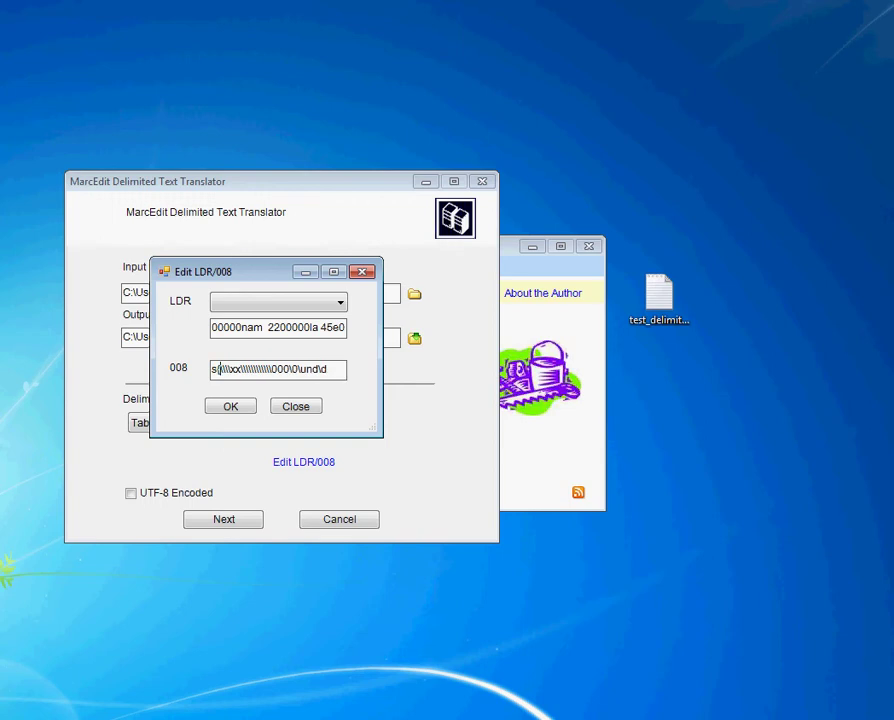
text(2608)
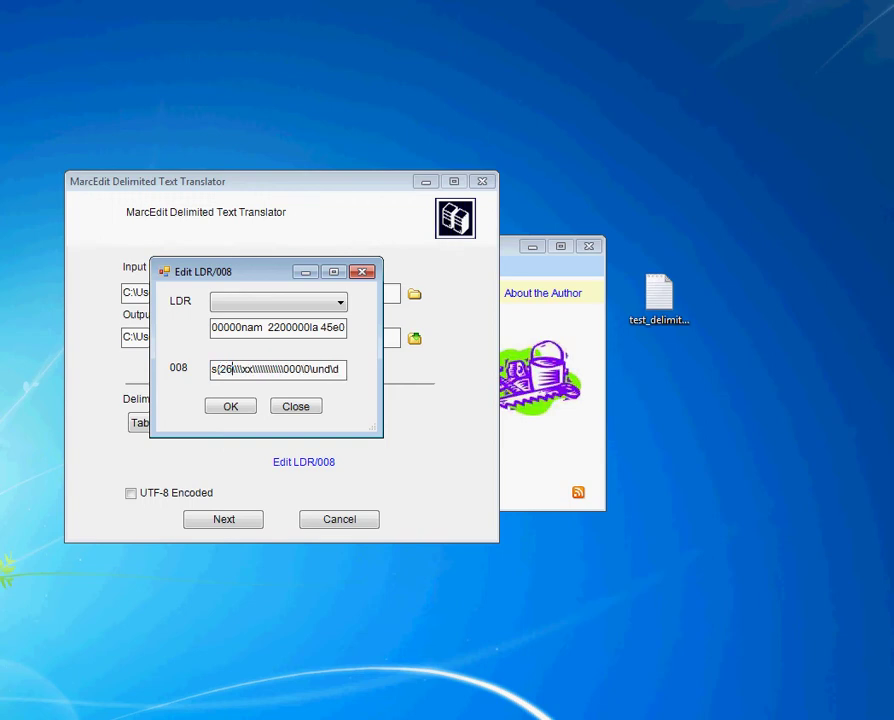
text(c))
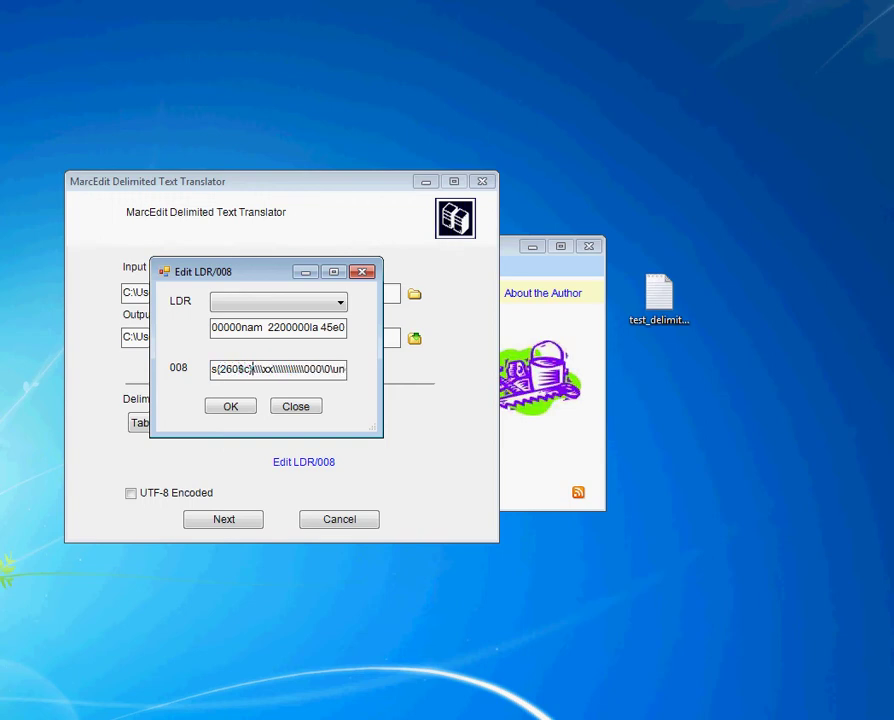
click(224, 413)
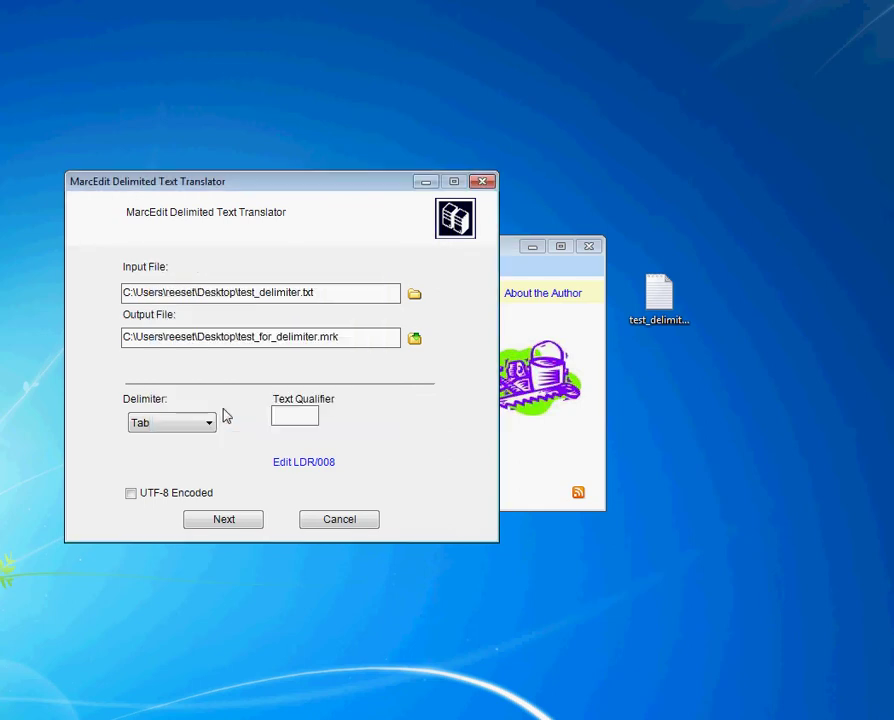
Proceed to the field mapping and load the template template_delimited_test.mrd.
click(224, 519)
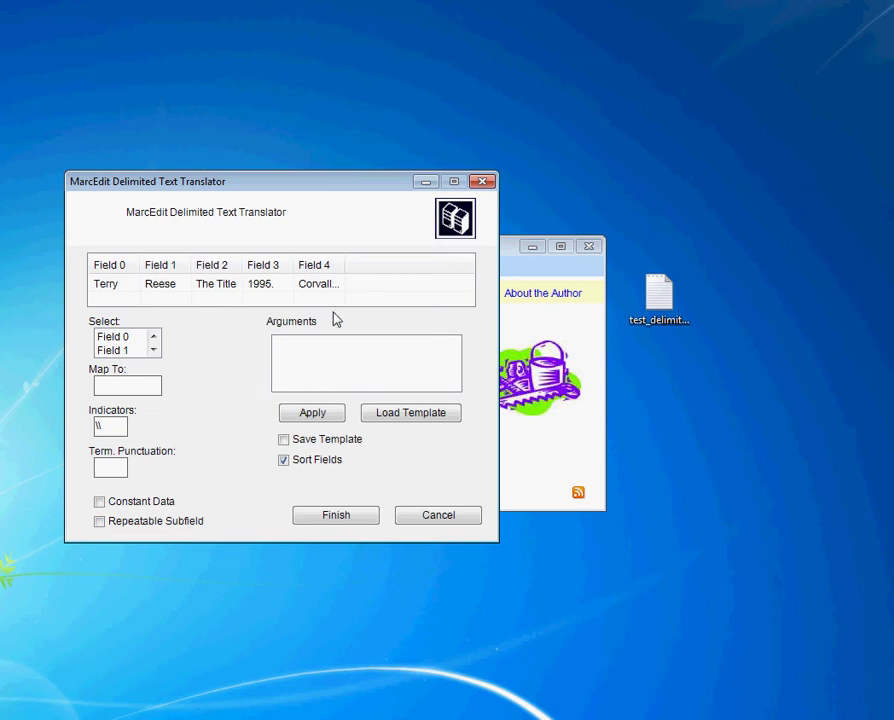
click(411, 413)
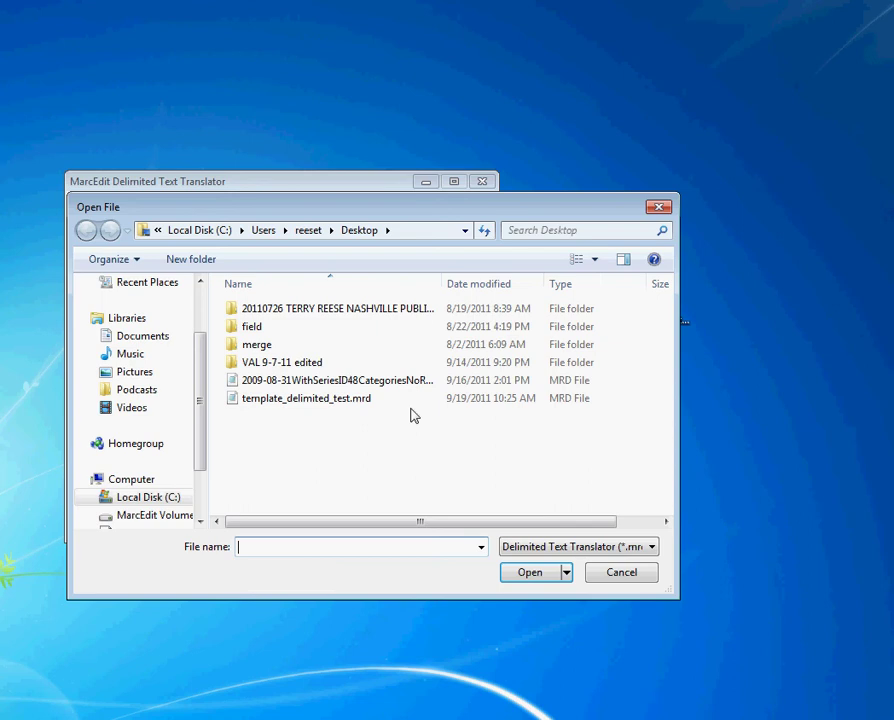
double_click(331, 400)
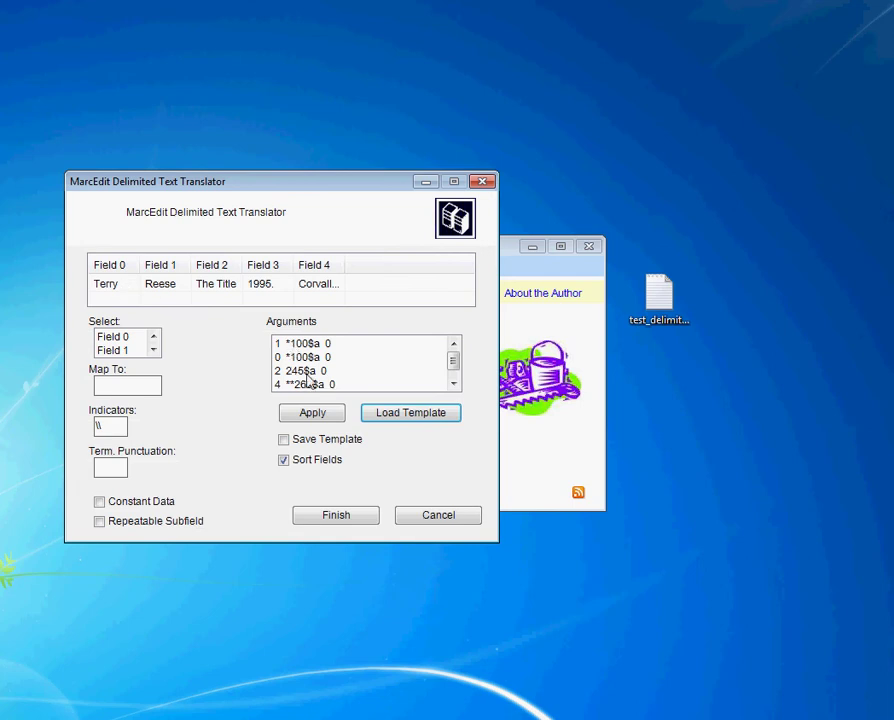
Examine the joined 100$a and 260 mapping arguments and the options for editing, deleting or joining them.
drag(300, 343, 297, 364)
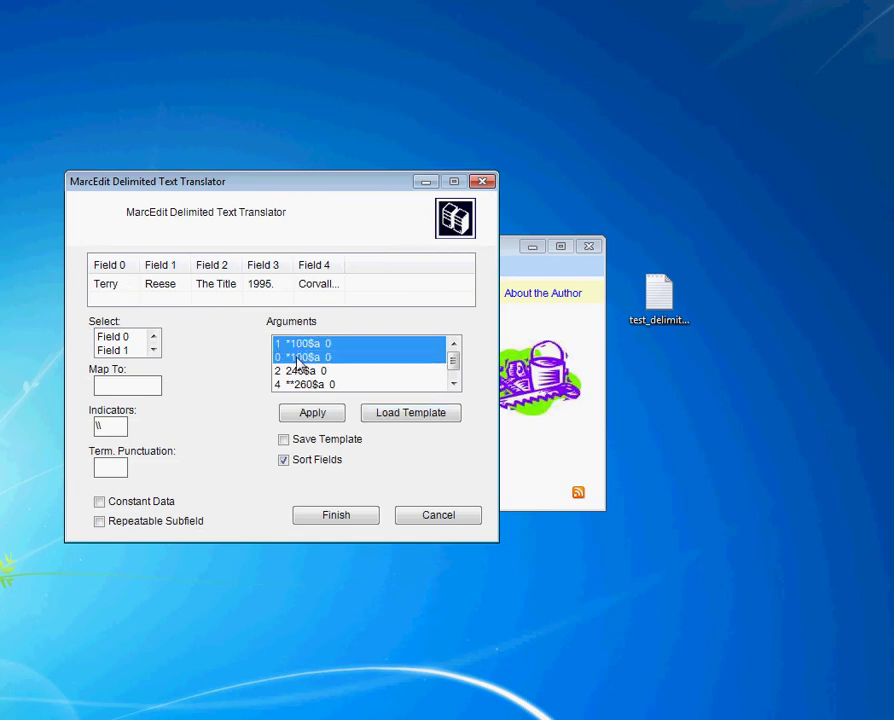
right_click(297, 366)
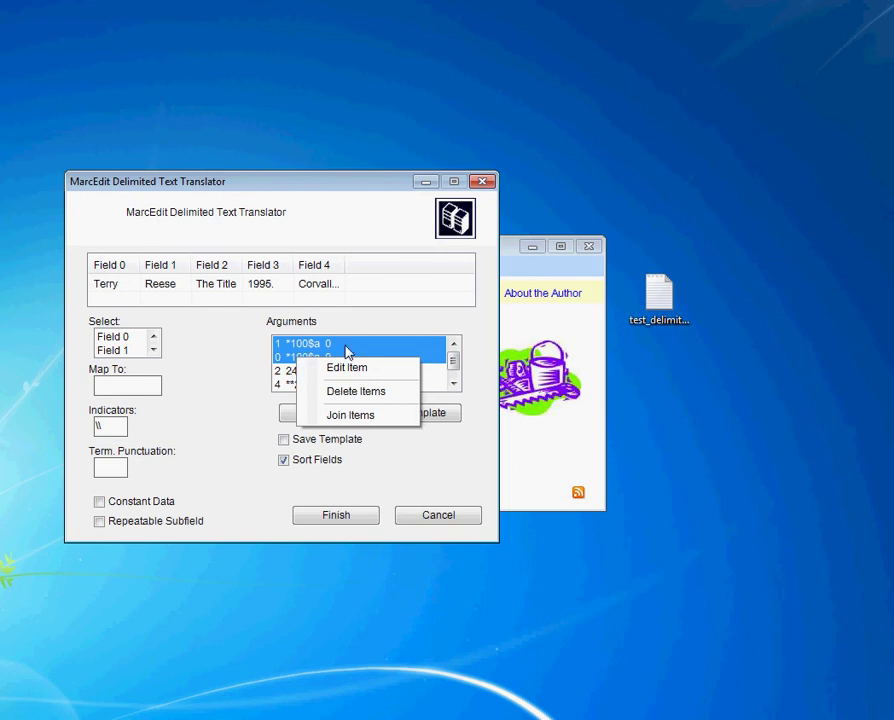
click(346, 354)
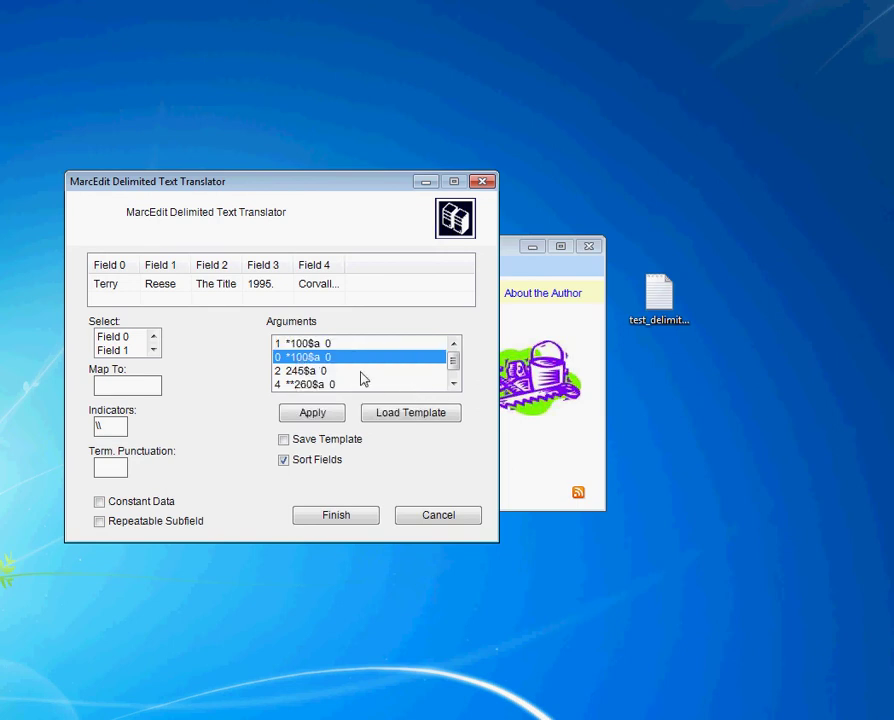
click(454, 385)
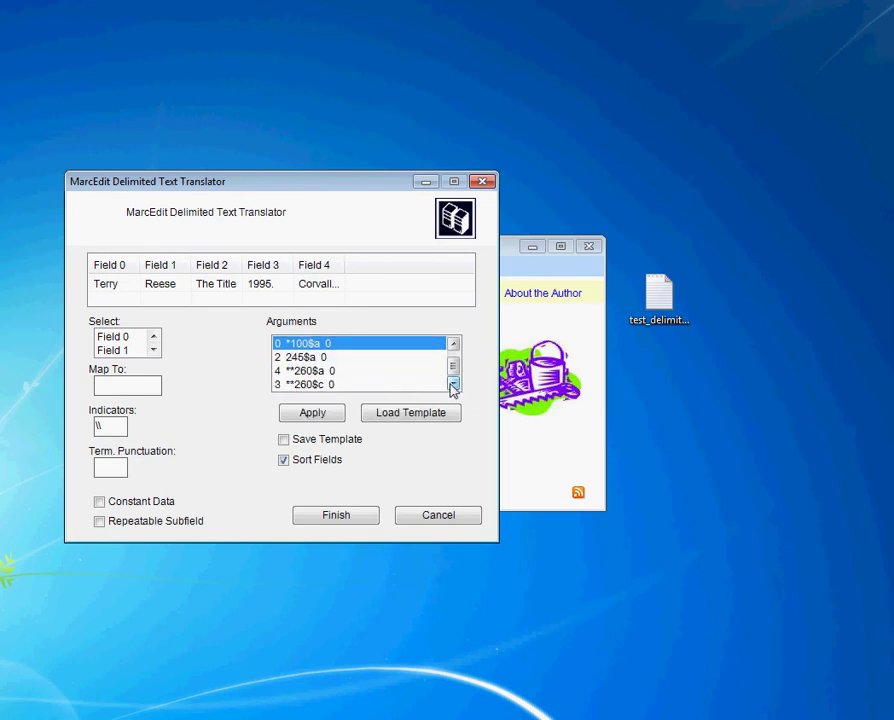
ctrl+click(319, 371)
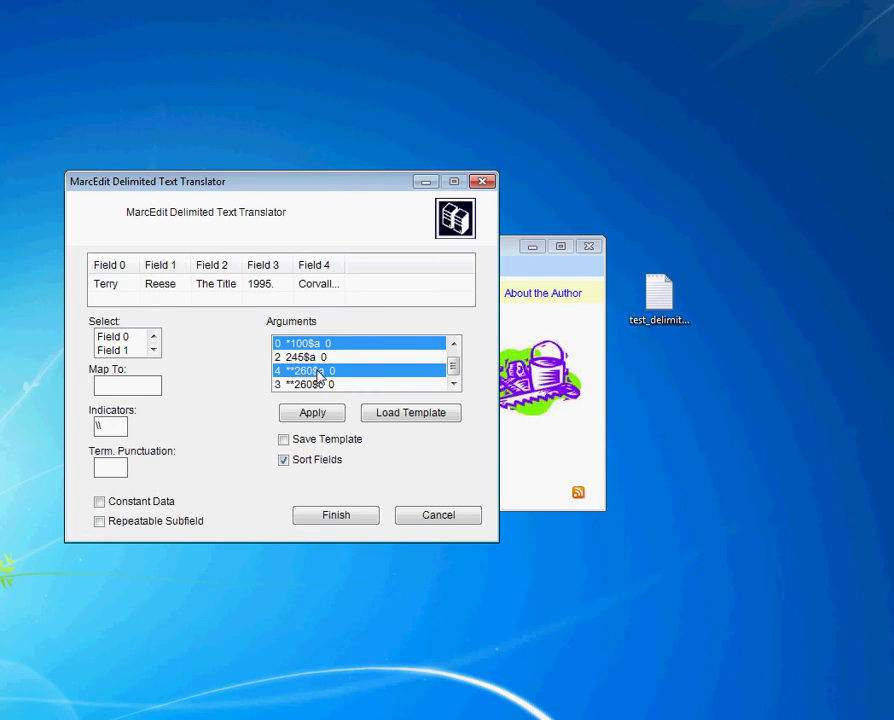
ctrl+click(316, 384)
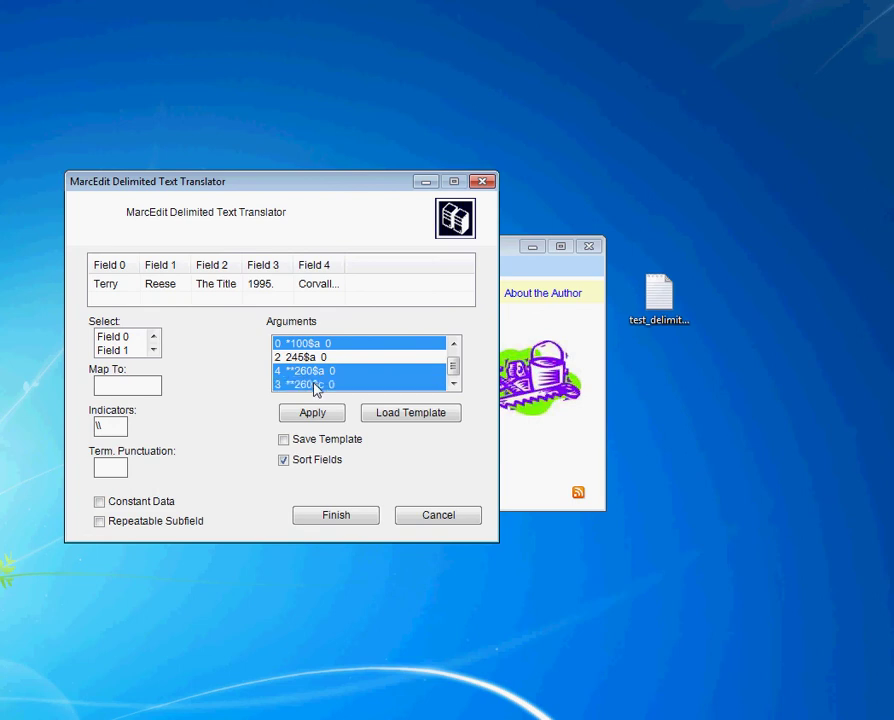
ctrl+click(316, 384)
ctrl+click(316, 371)
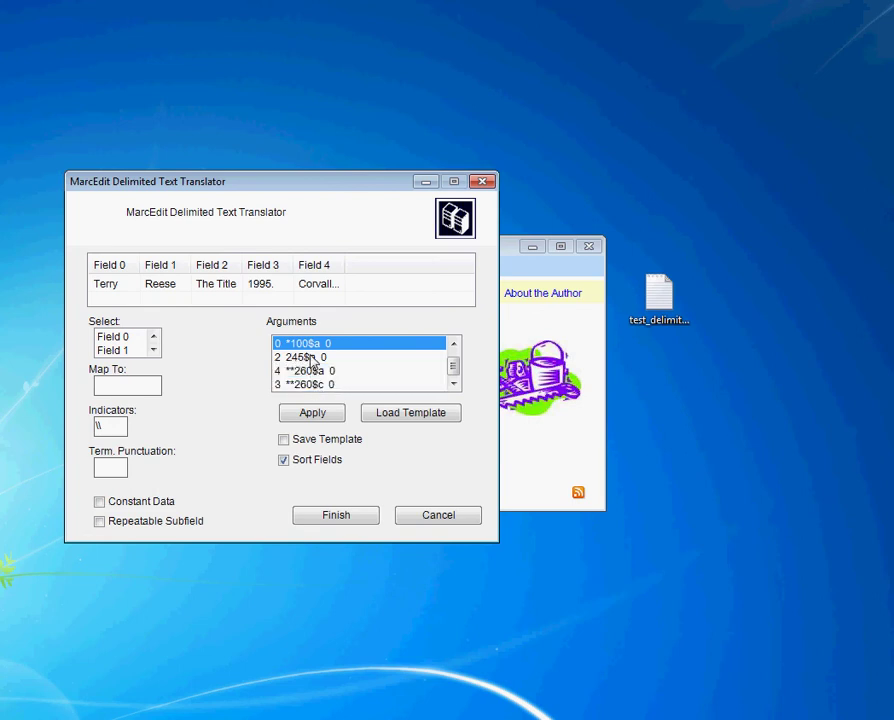
ctrl+click(317, 345)
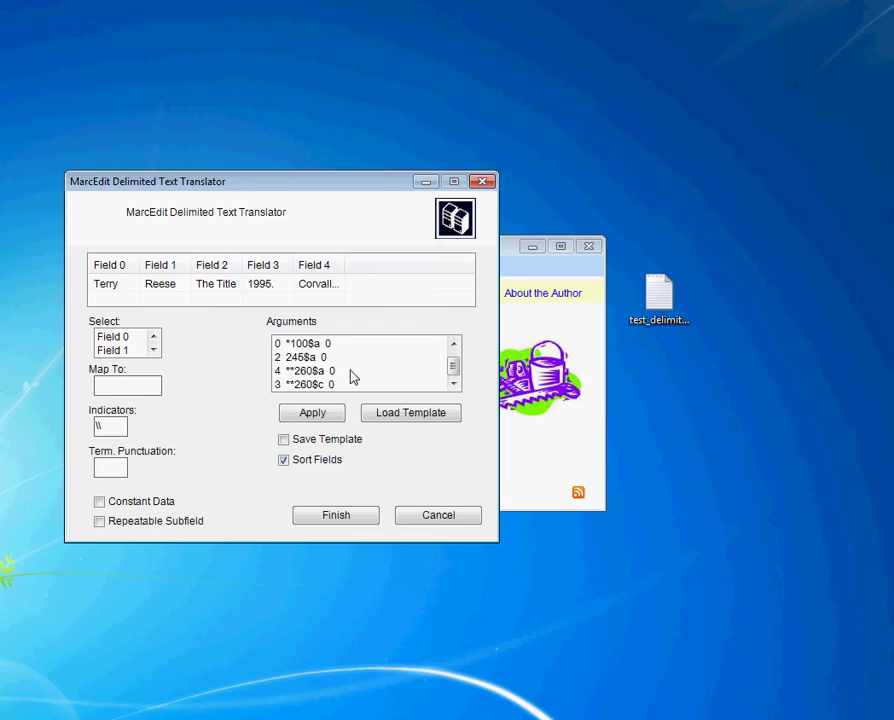
Run the translation with the loaded mappings and close the translator.
click(331, 516)
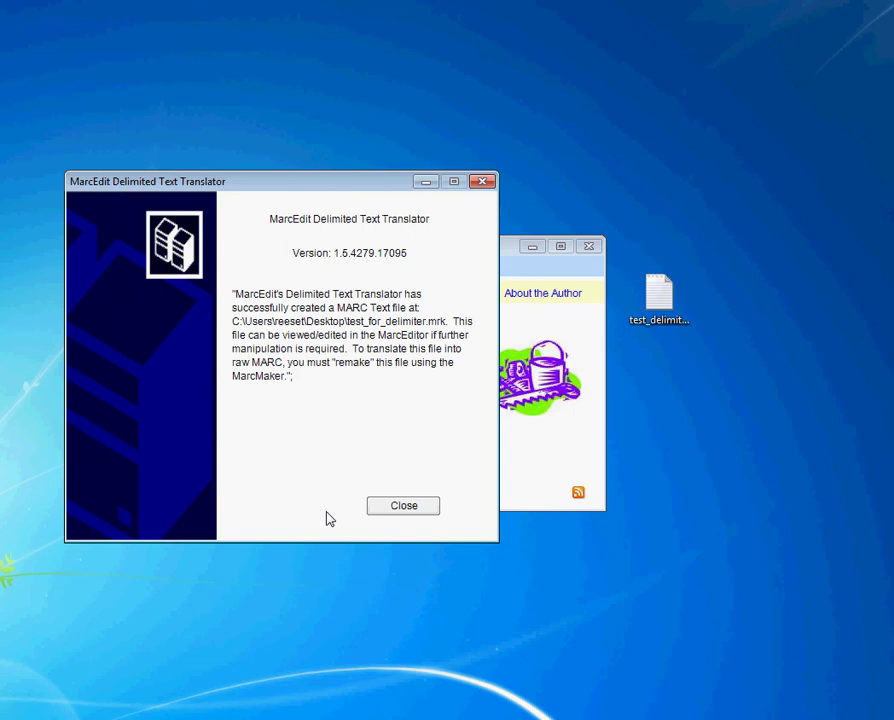
click(404, 515)
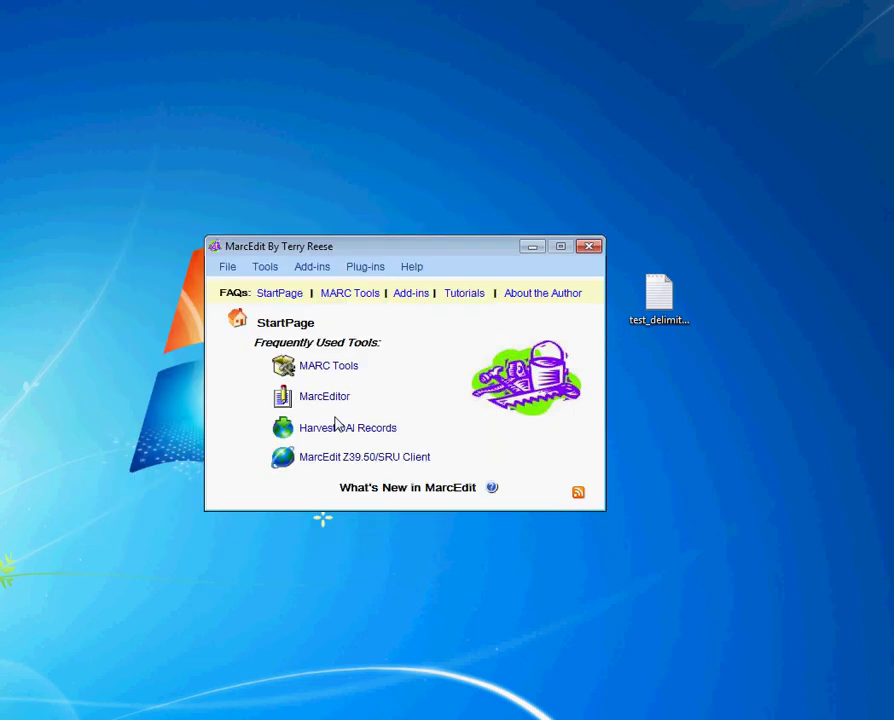
Open test_for_delimiter.mrk in MarcEditor and move its window fully into view.
drag(0, 330, 292, 157)
double_click(284, 152)
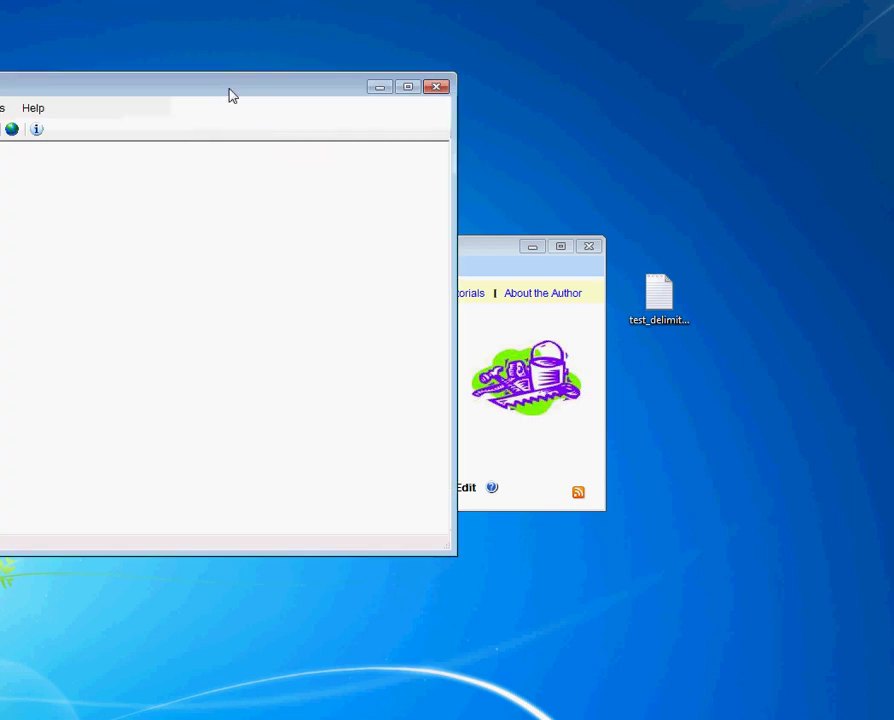
drag(228, 92, 591, 104)
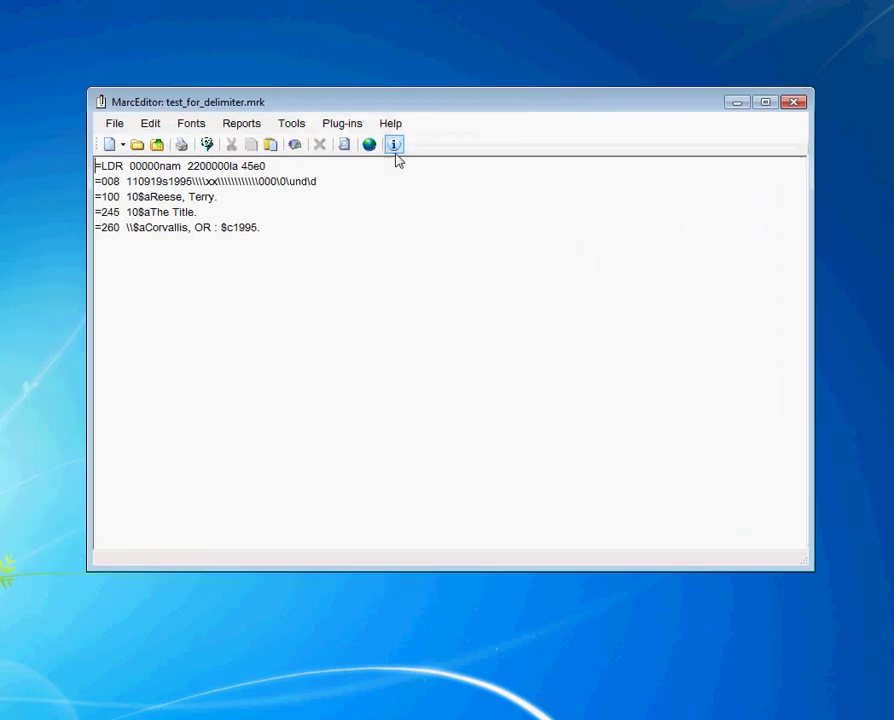
Check the publication date in the 260 $c subfield against the date in the 008 field.
click(262, 227)
key(BackSpace)
text(.)
click(190, 181)
key(Left)
key(Left)
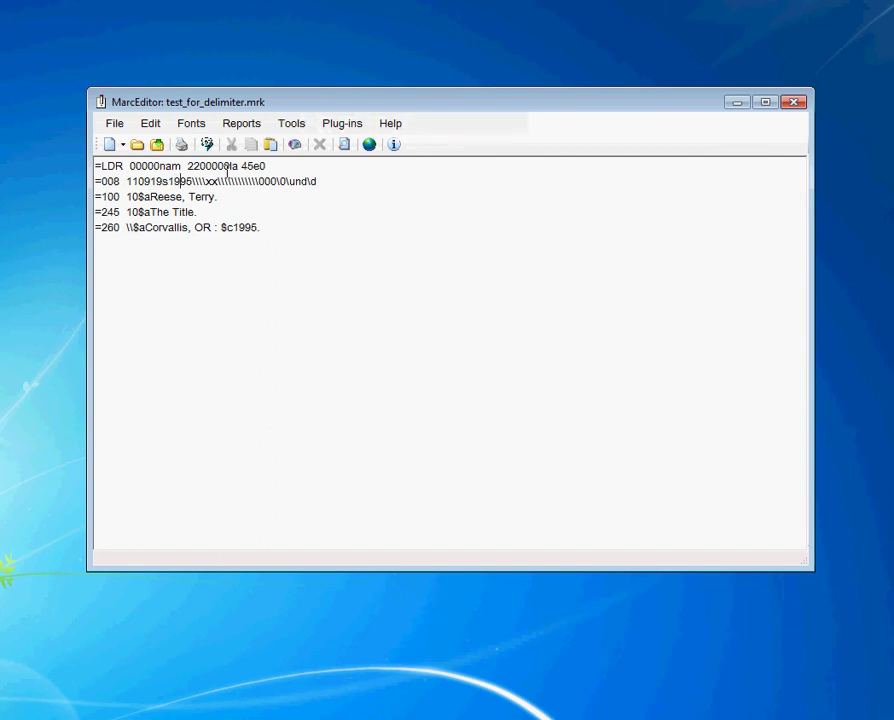